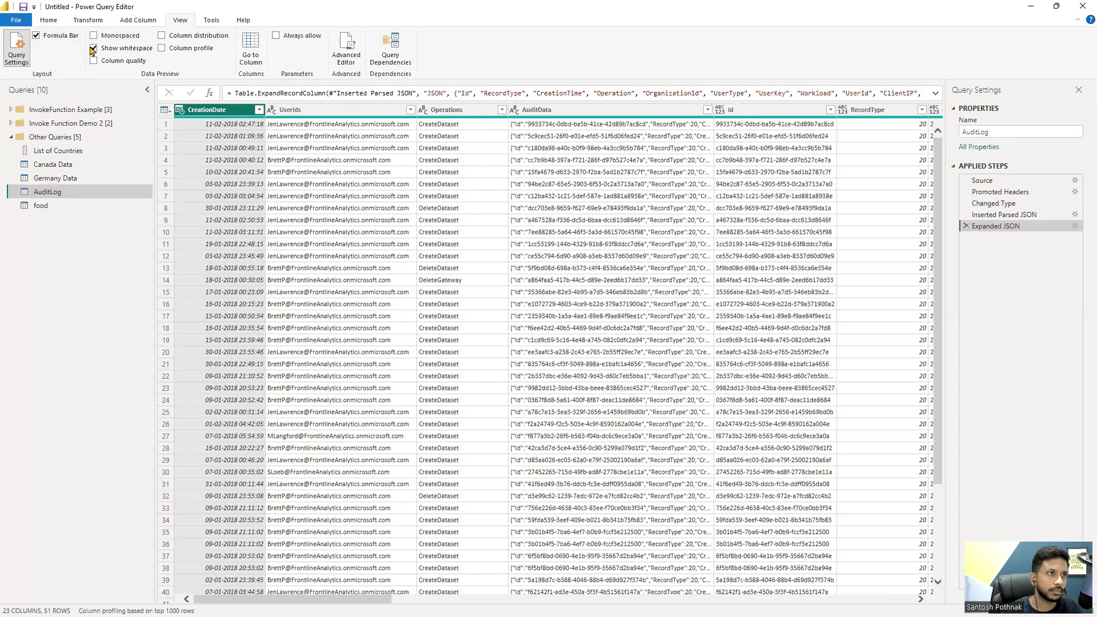
- Toggle the Query Settings pane and the formula bar off and back on
click(11, 51)
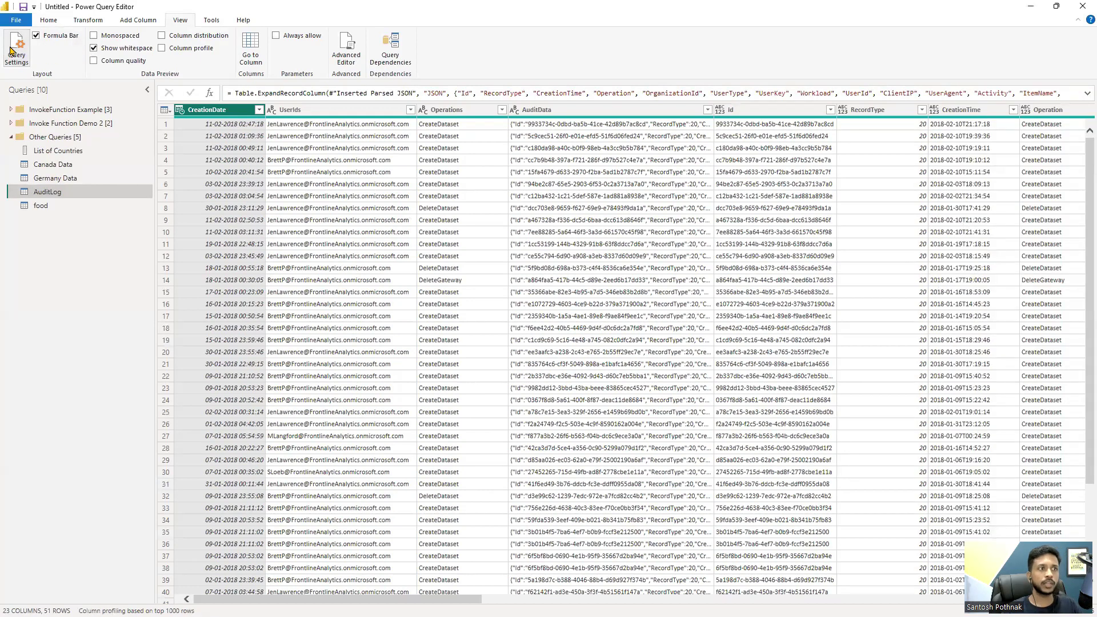
click(11, 51)
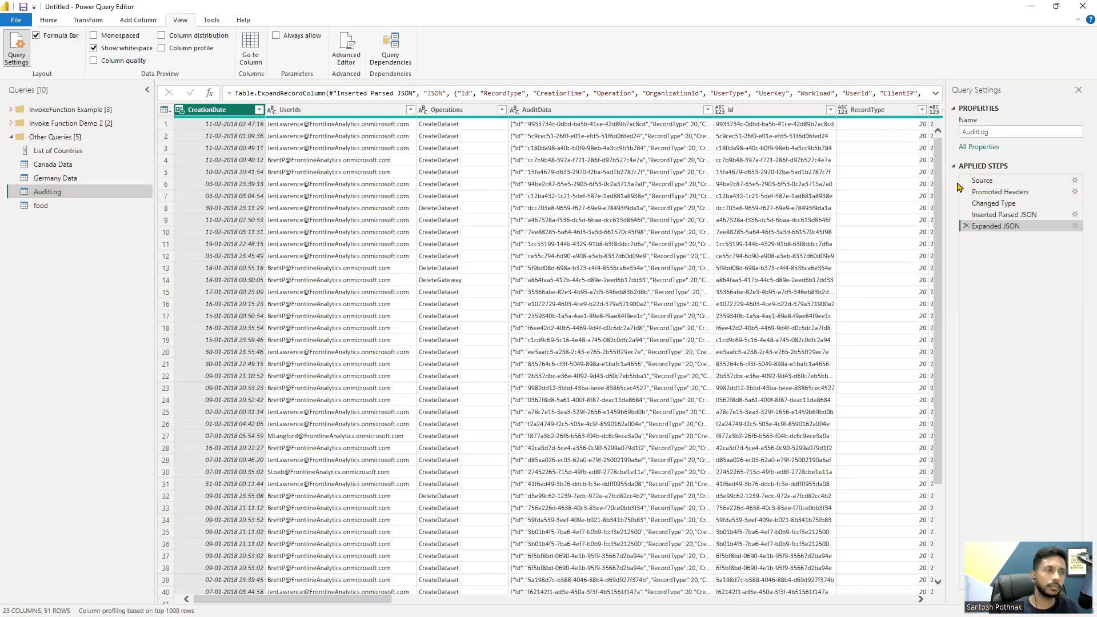
click(17, 52)
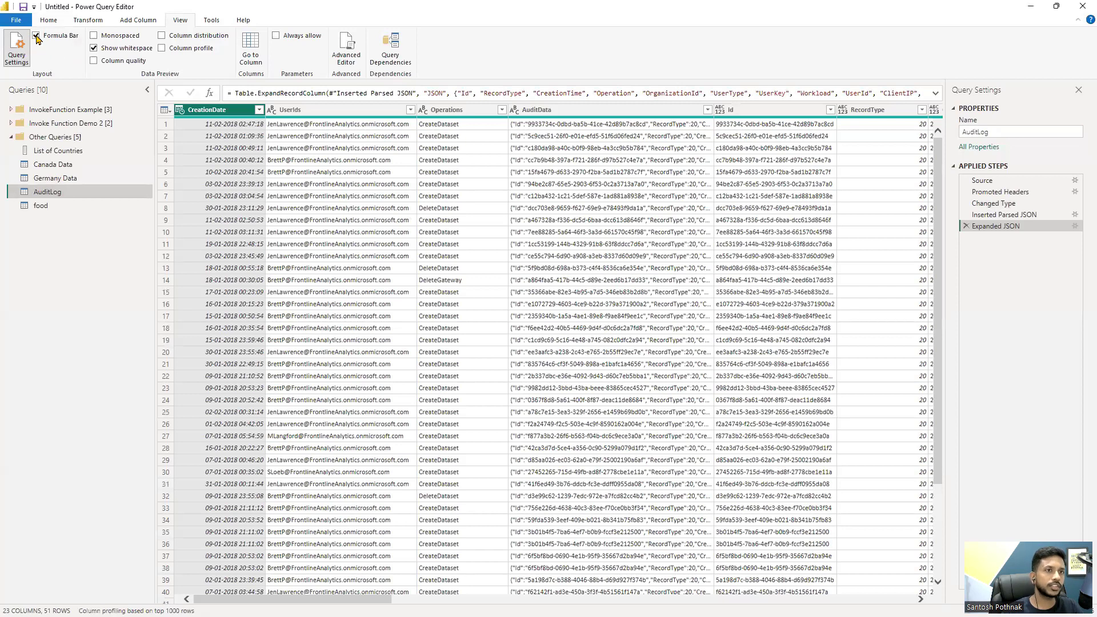
click(36, 36)
click(36, 36)
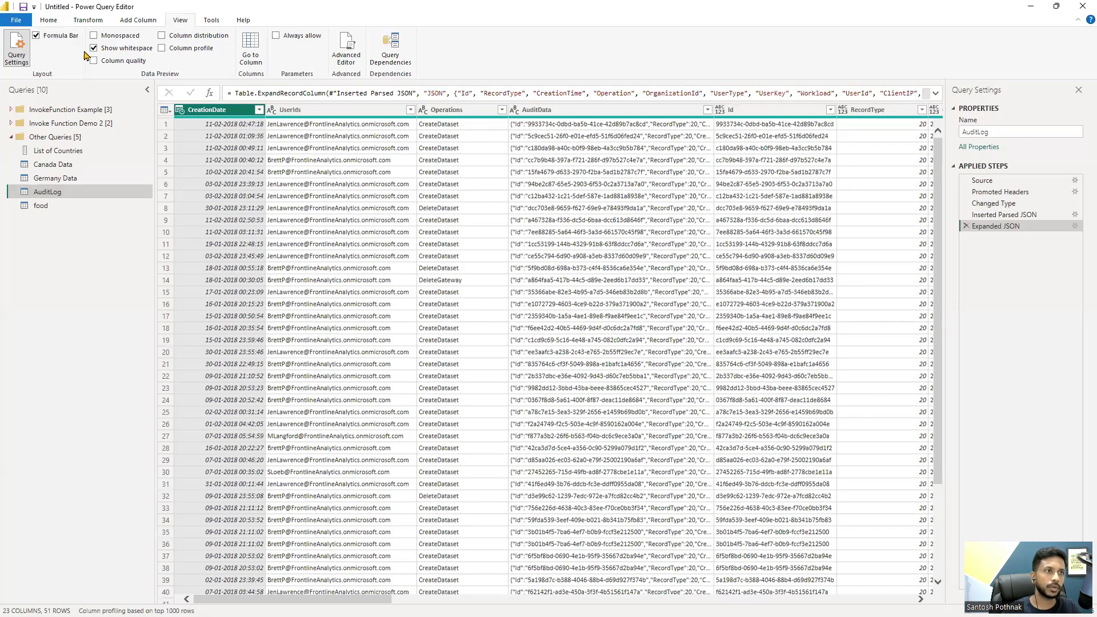
click(55, 39)
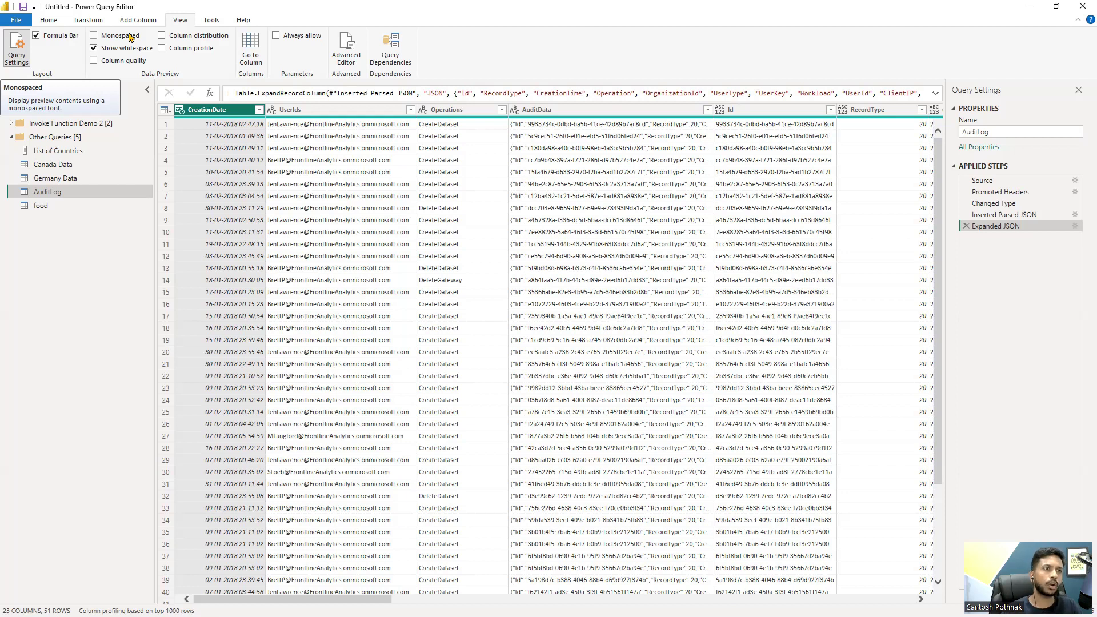
- Toggle the monospaced preview font a few times, then turn off Show whitespace
click(129, 36)
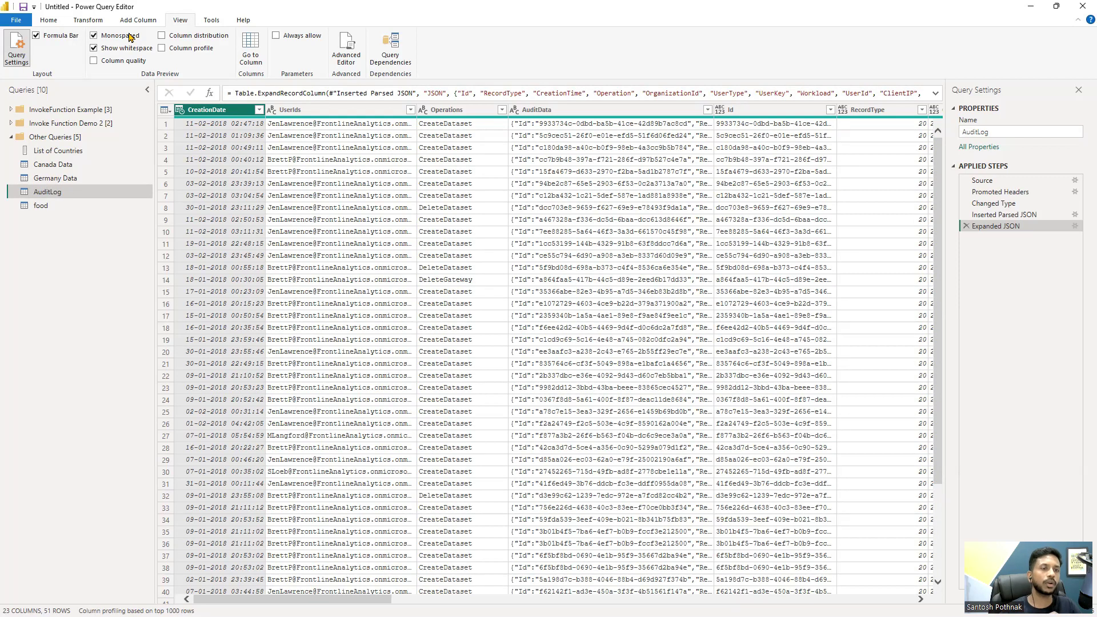
click(129, 37)
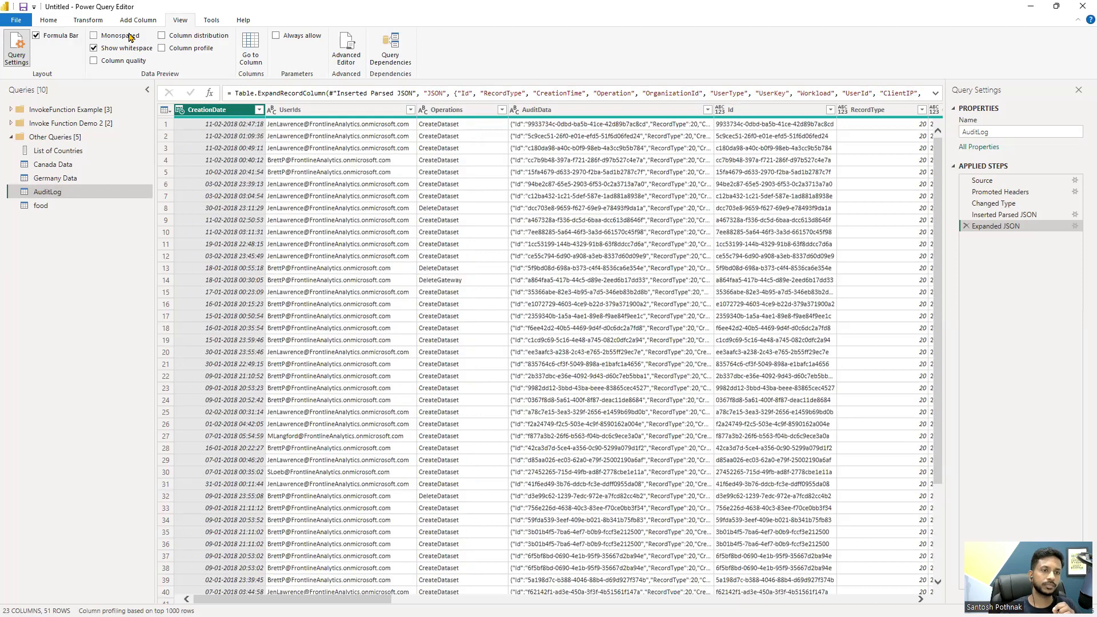
click(128, 36)
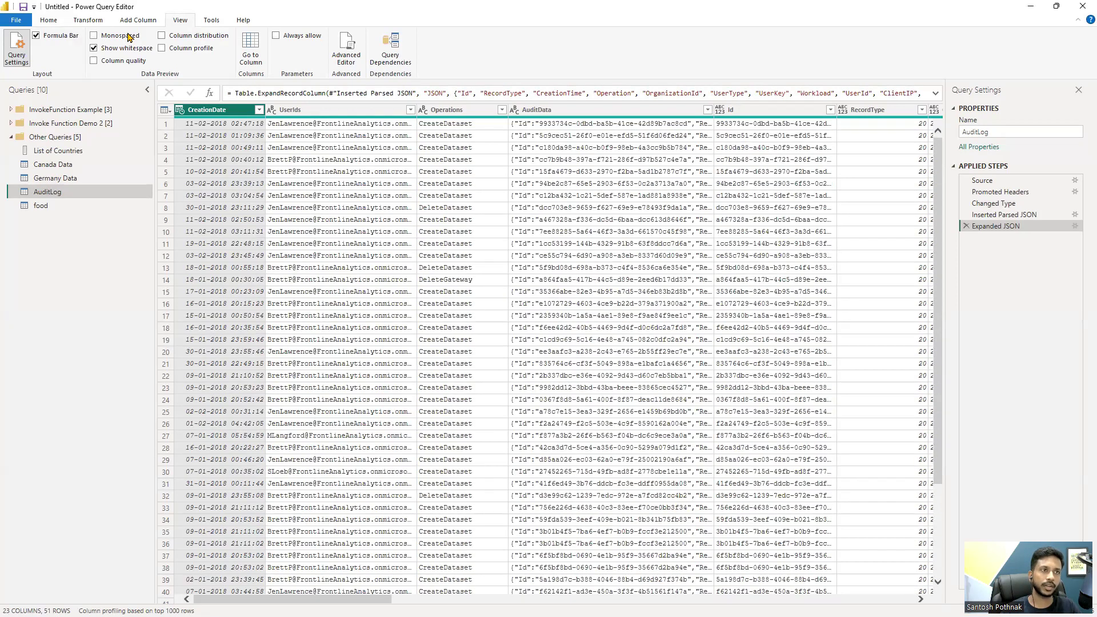
click(129, 36)
click(94, 48)
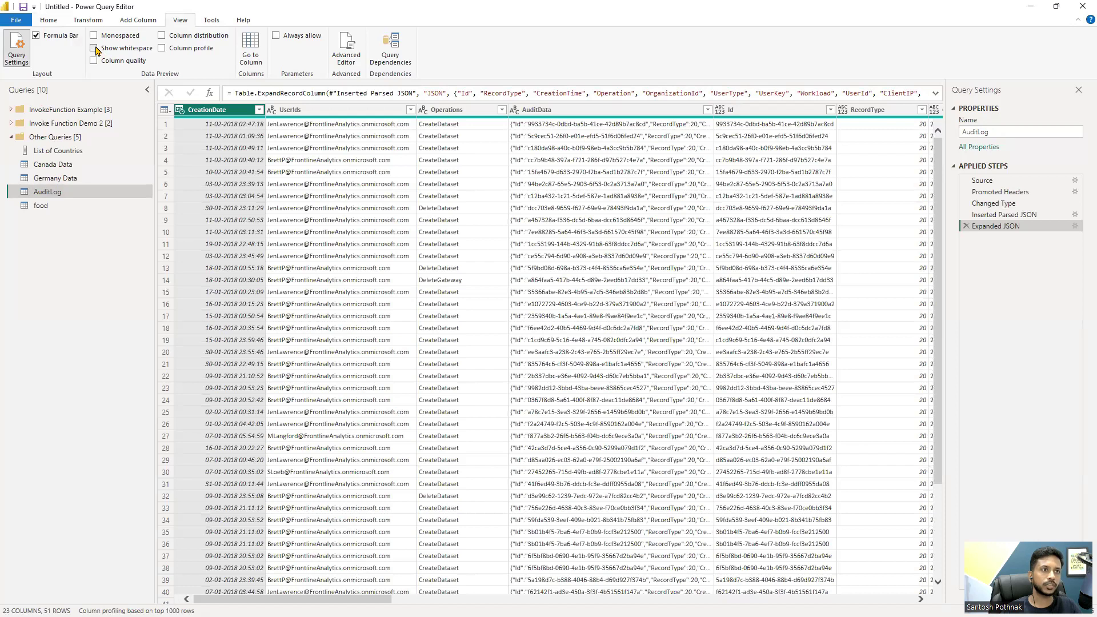
click(95, 49)
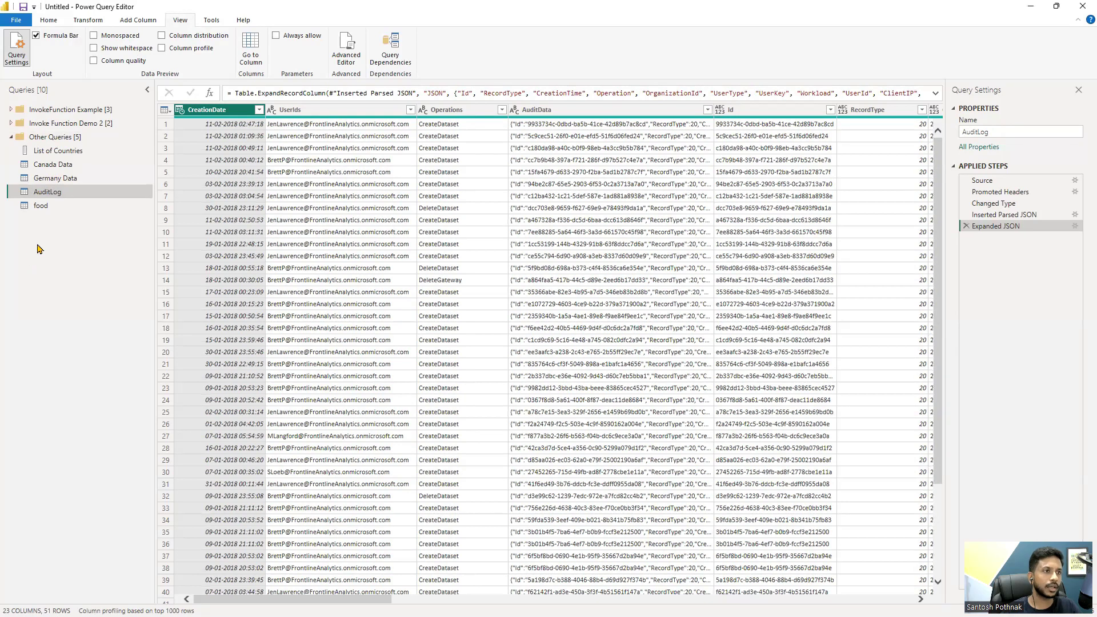
- Return to the Home ribbon and minimise the editor to the desktop with Win+D
click(43, 21)
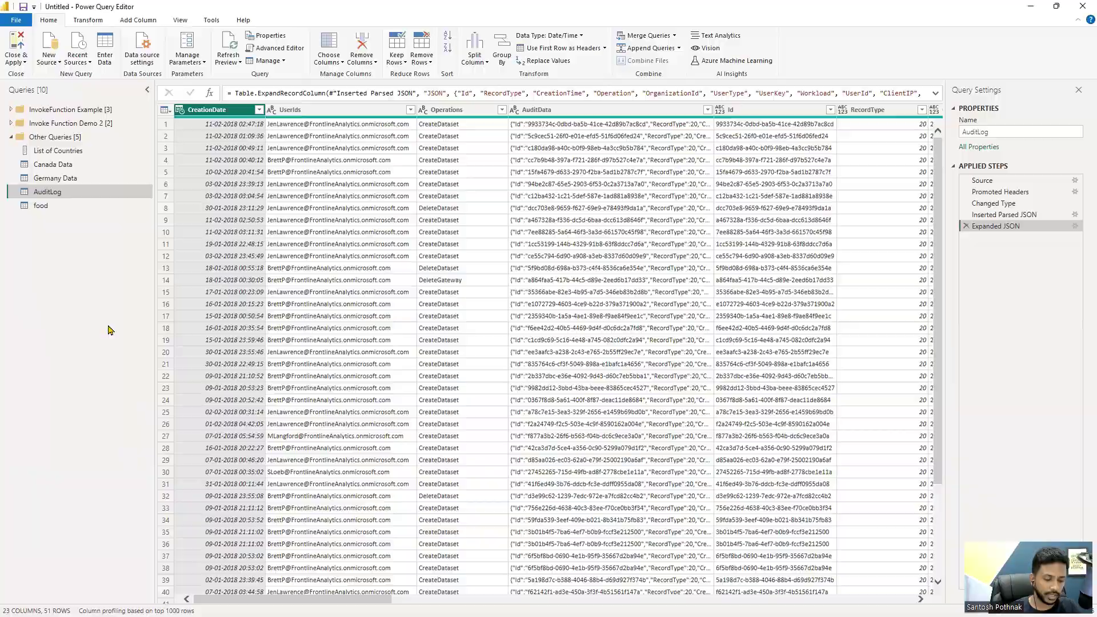
key(super+d)
- Open the Show Whitespace workbook from the desktop and check cells A1, C1 and C2
click(69, 35)
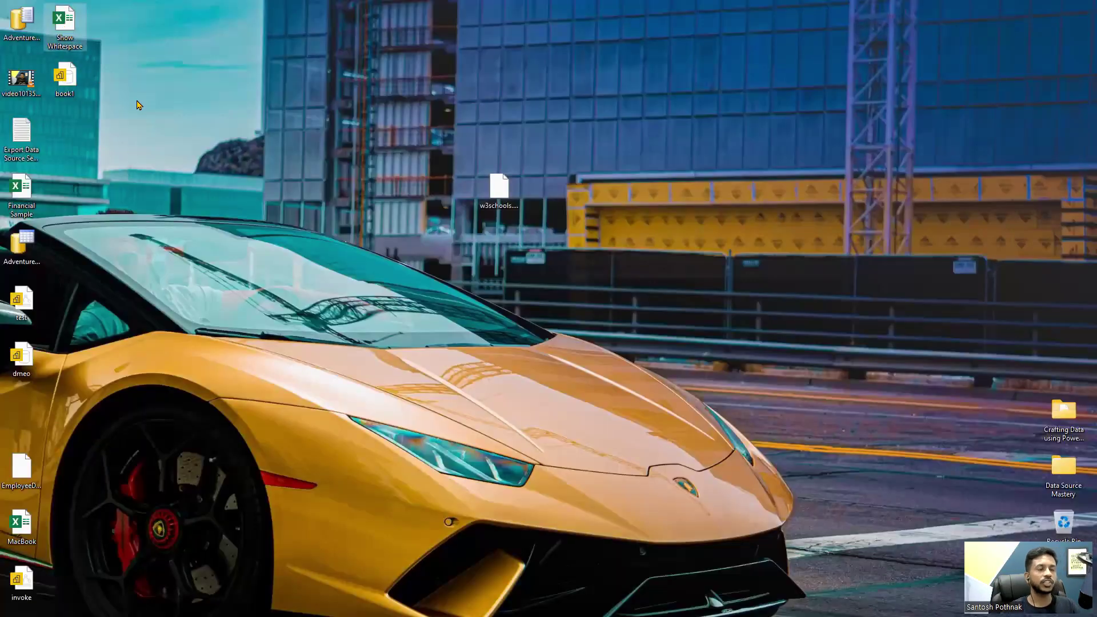
key(Return)
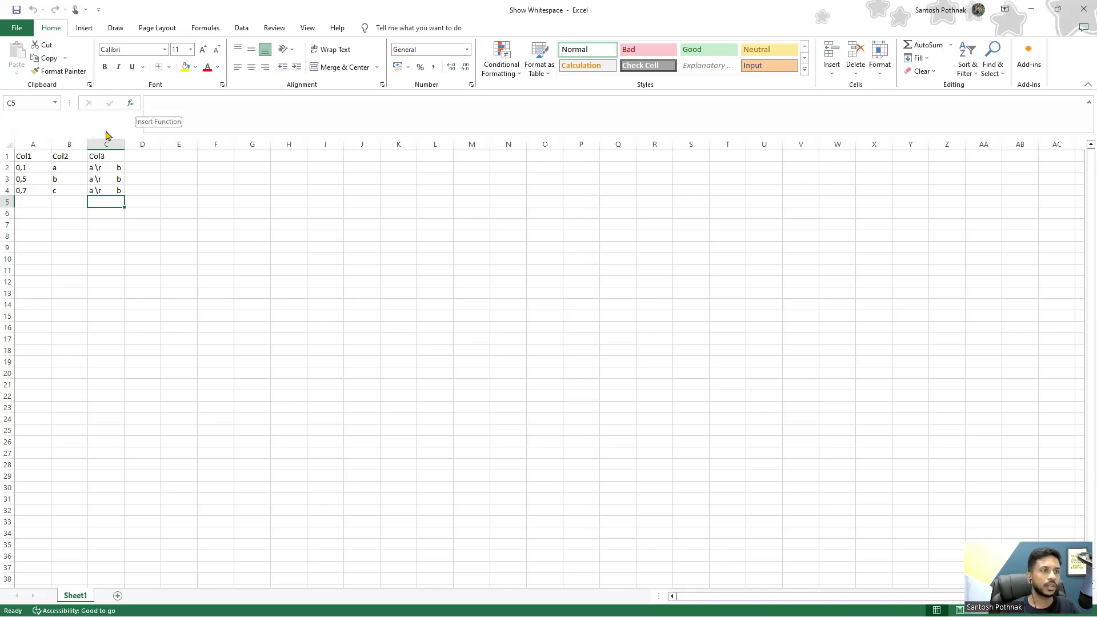
click(39, 157)
click(103, 155)
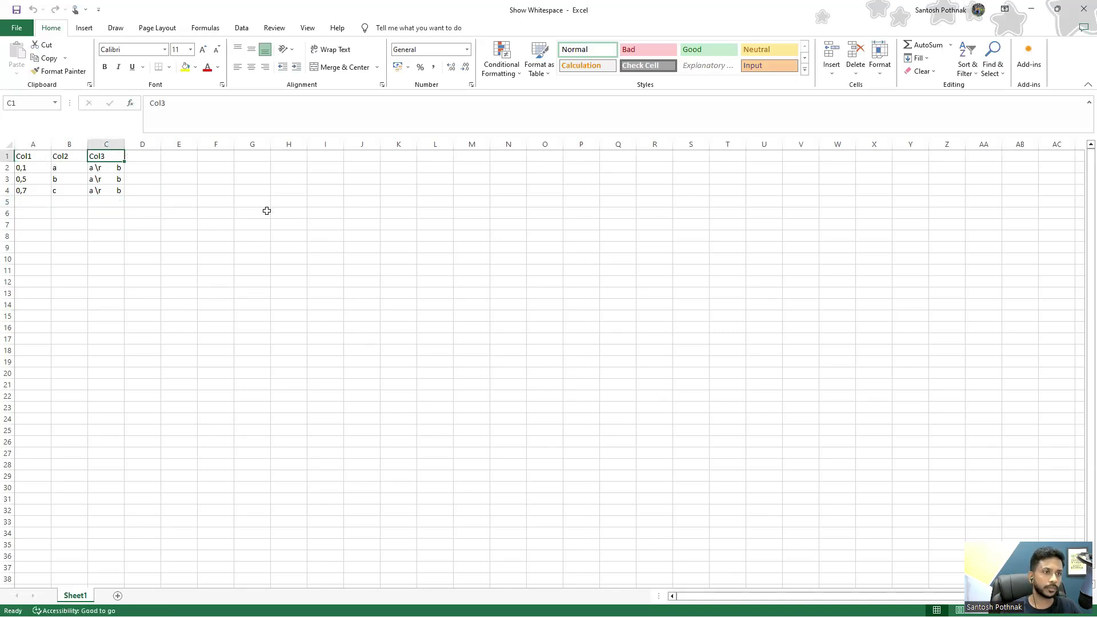
click(119, 167)
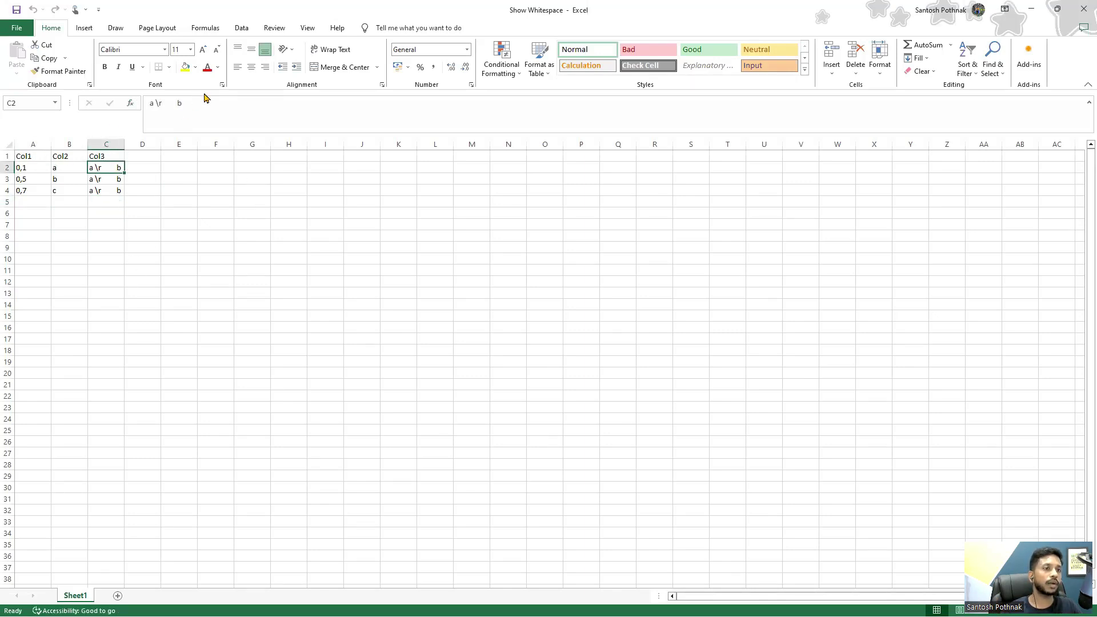
- Edit cell C2 to highlight the blank space between \r and b, then leave the cell
double_click(155, 102)
click(167, 104)
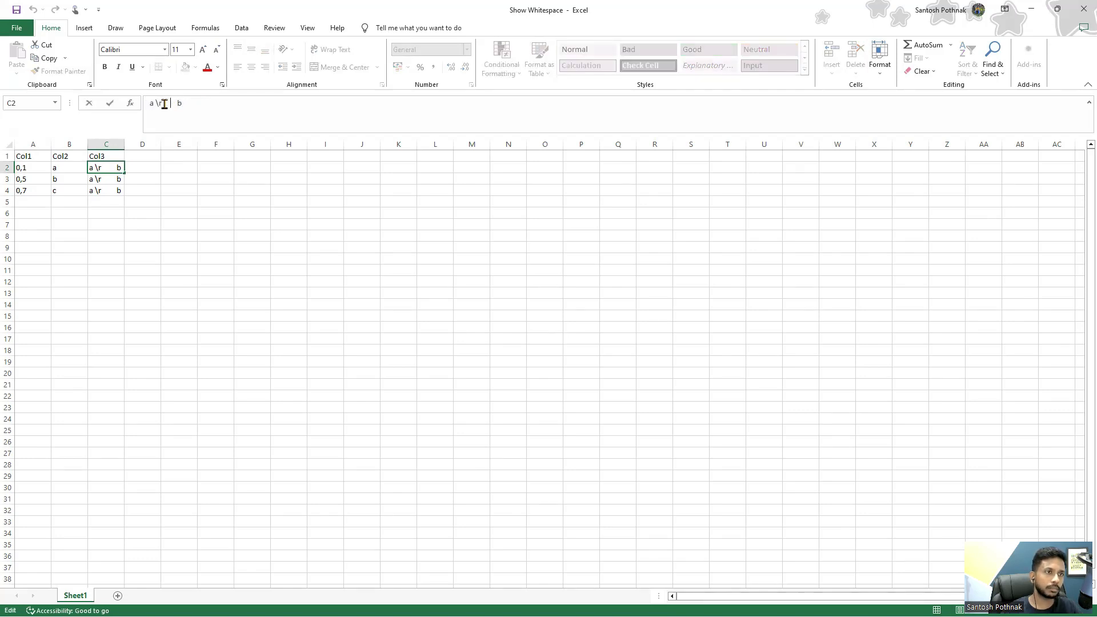
drag(164, 102, 181, 104)
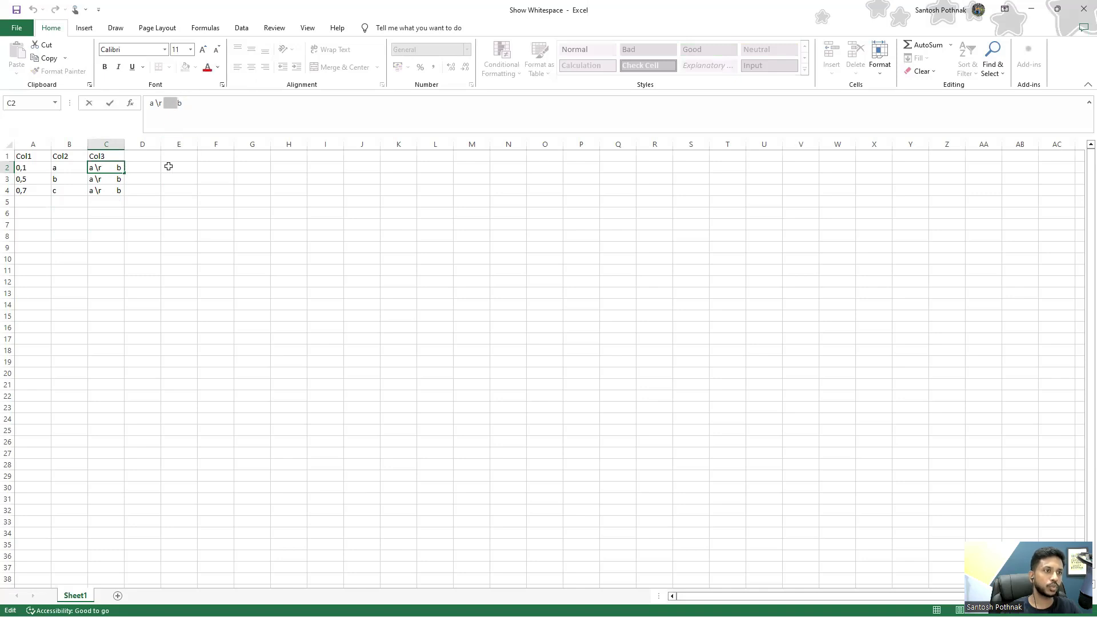
click(180, 202)
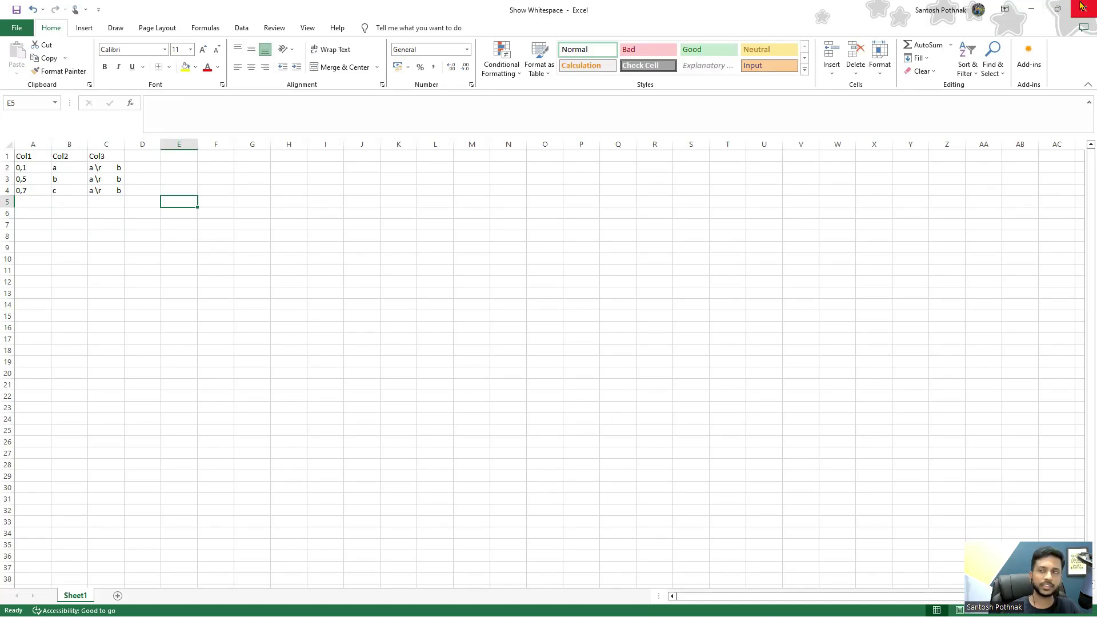
- Close Excel without saving and return to Power Query Editor
click(1083, 10)
click(559, 334)
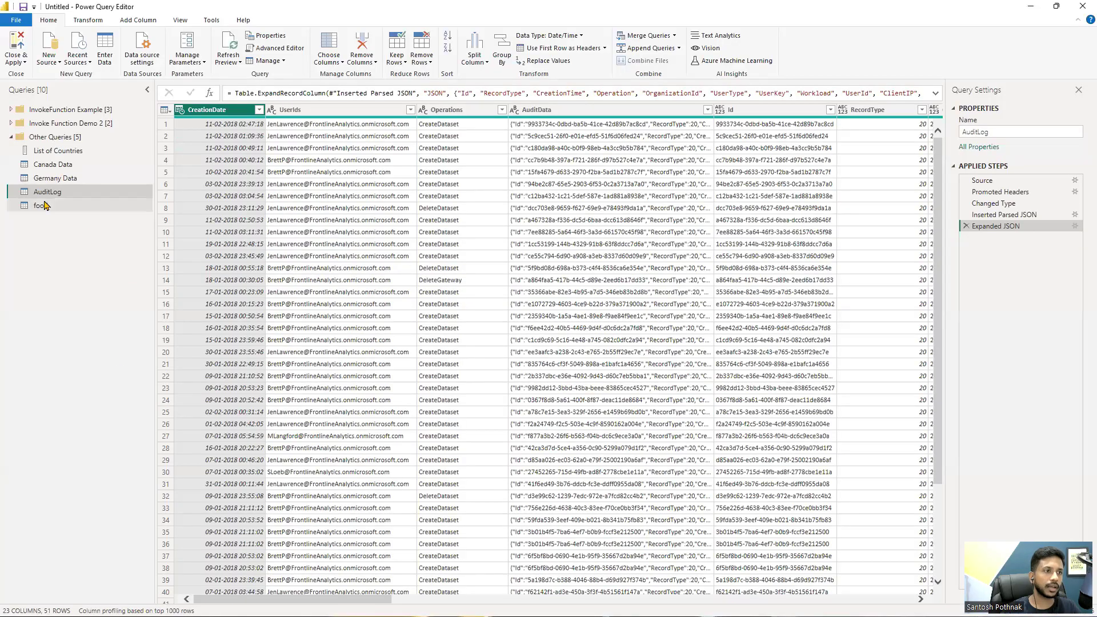
click(68, 69)
- Choose New Source > Excel Workbook and select Show Whitespace.xlsx as the source
click(49, 68)
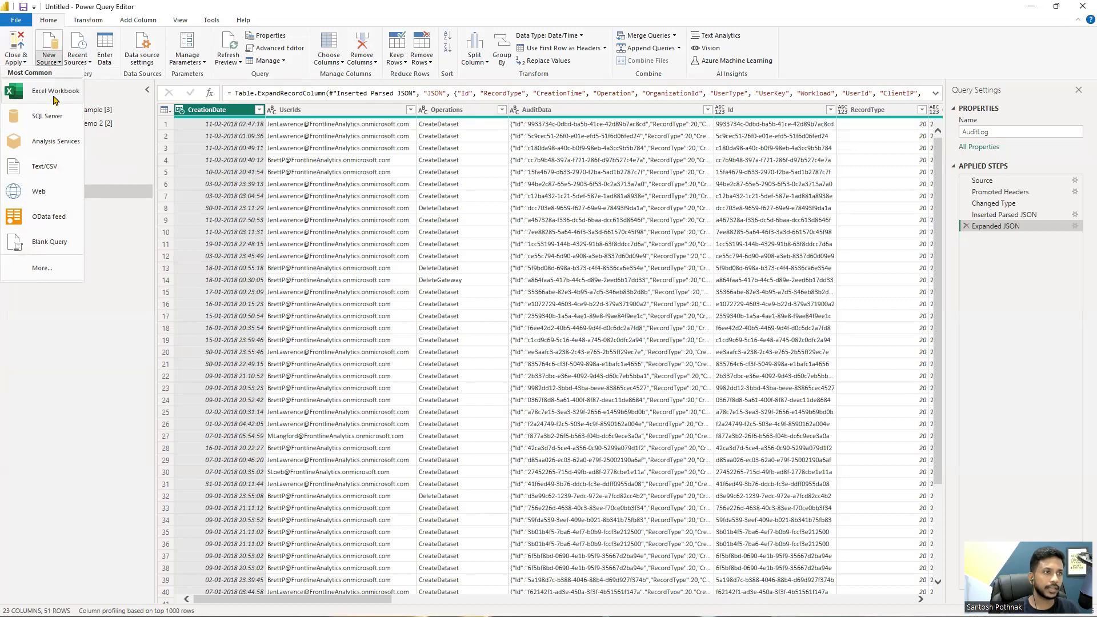
click(55, 92)
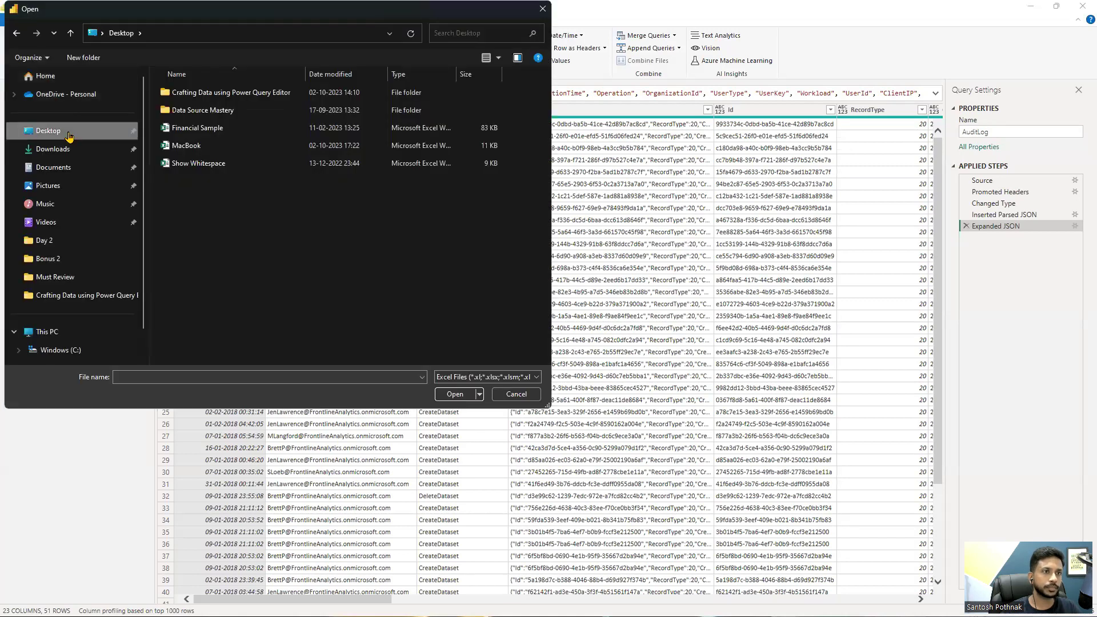
double_click(205, 164)
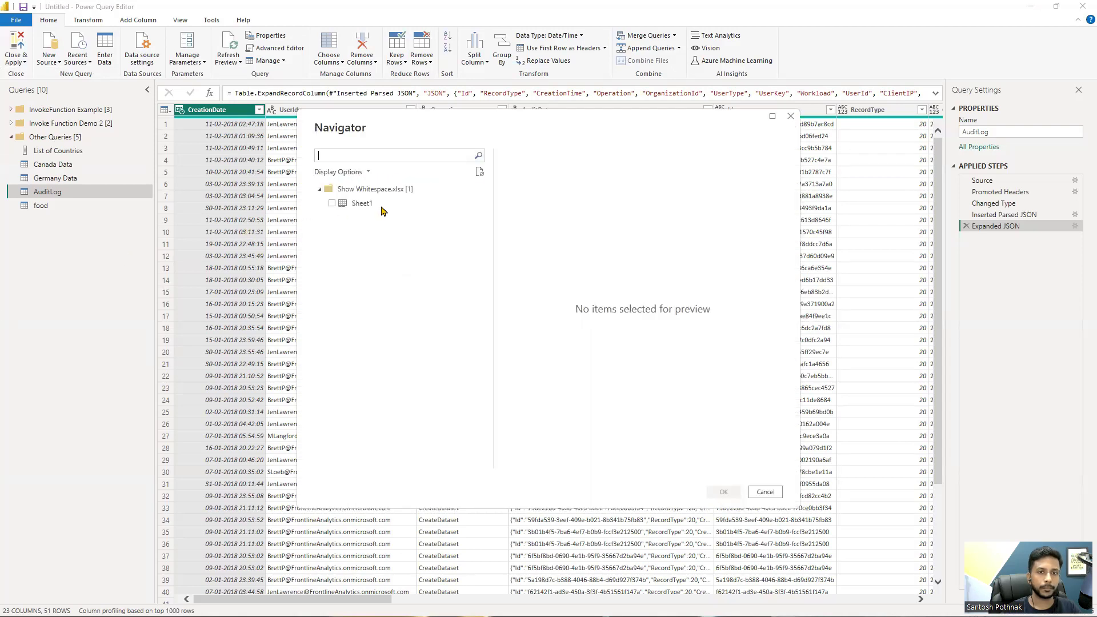
- Check Sheet1 in the Navigator and load it as a new query with Col1–Col3
click(329, 208)
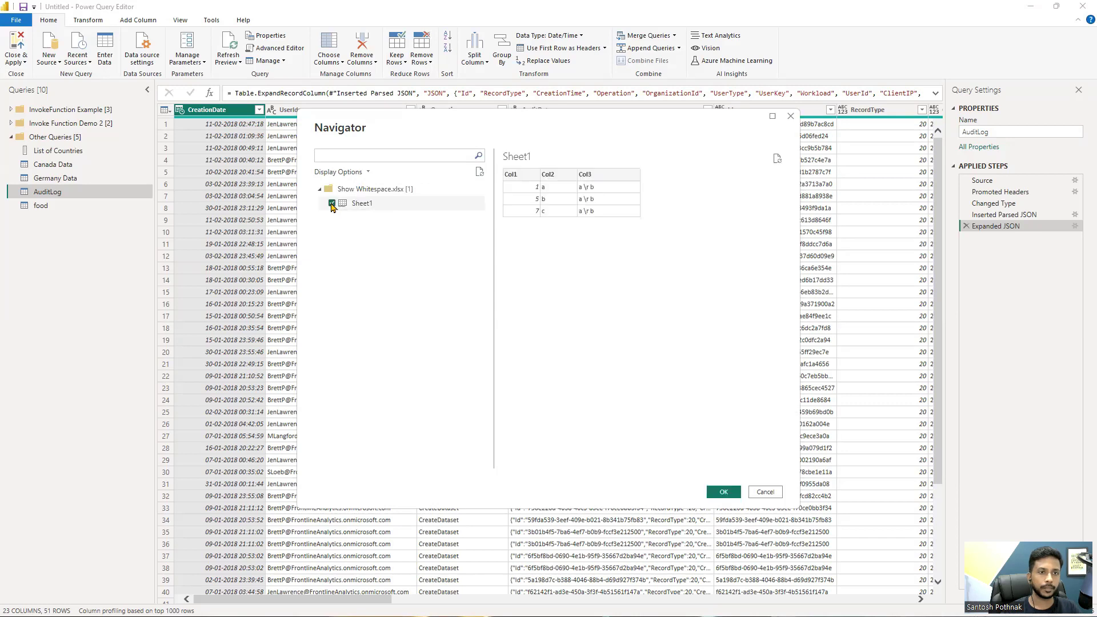
click(734, 495)
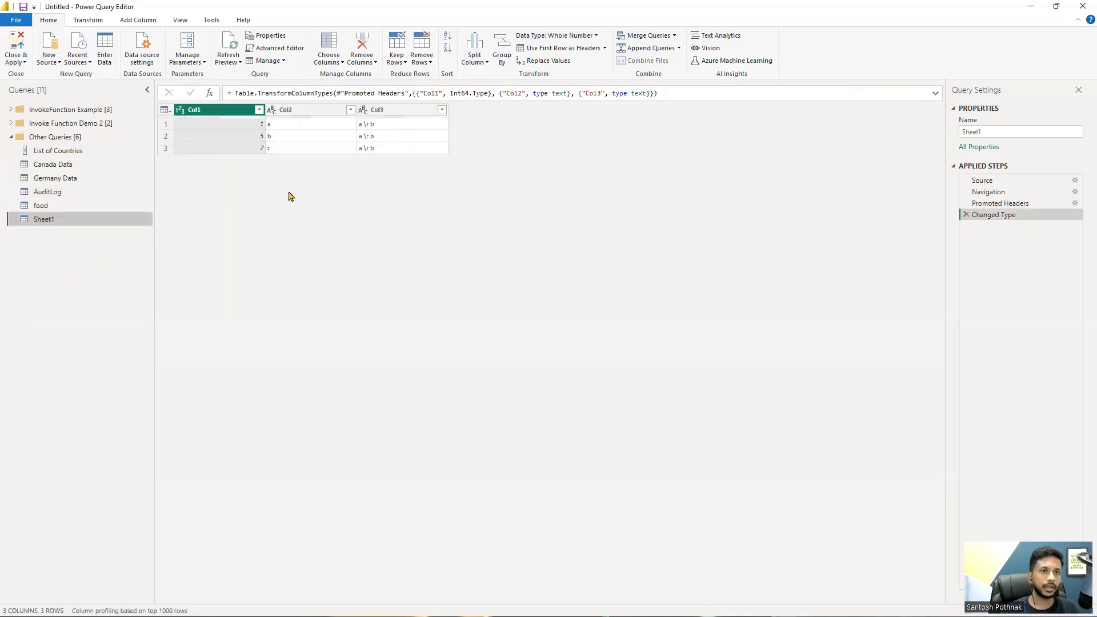
- Bring up the View ribbon's preview display options for the Sheet1 query
click(177, 20)
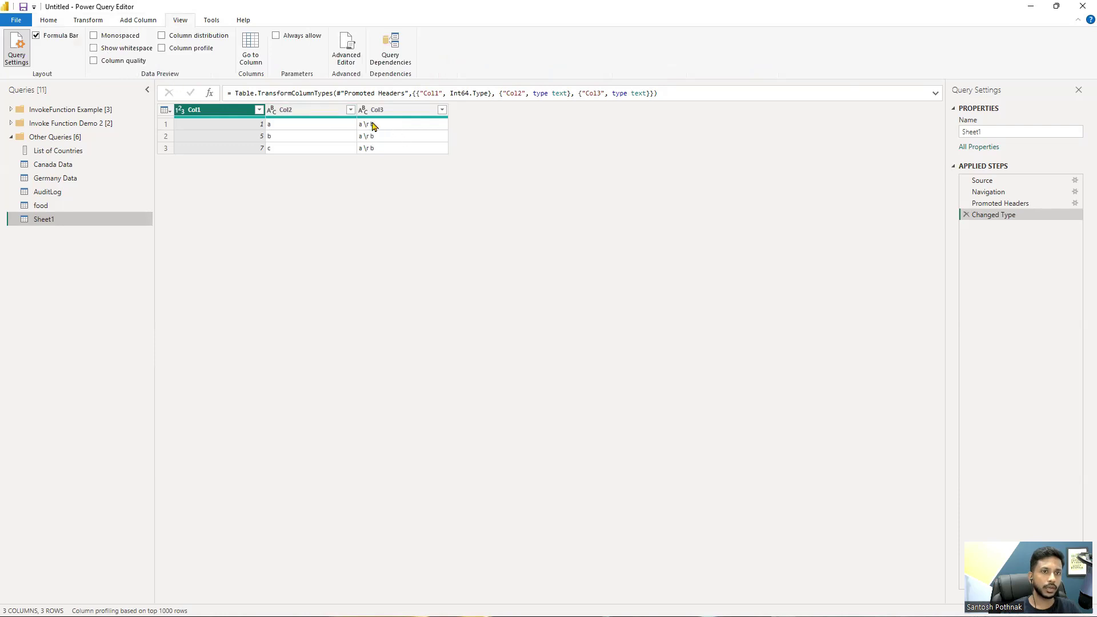